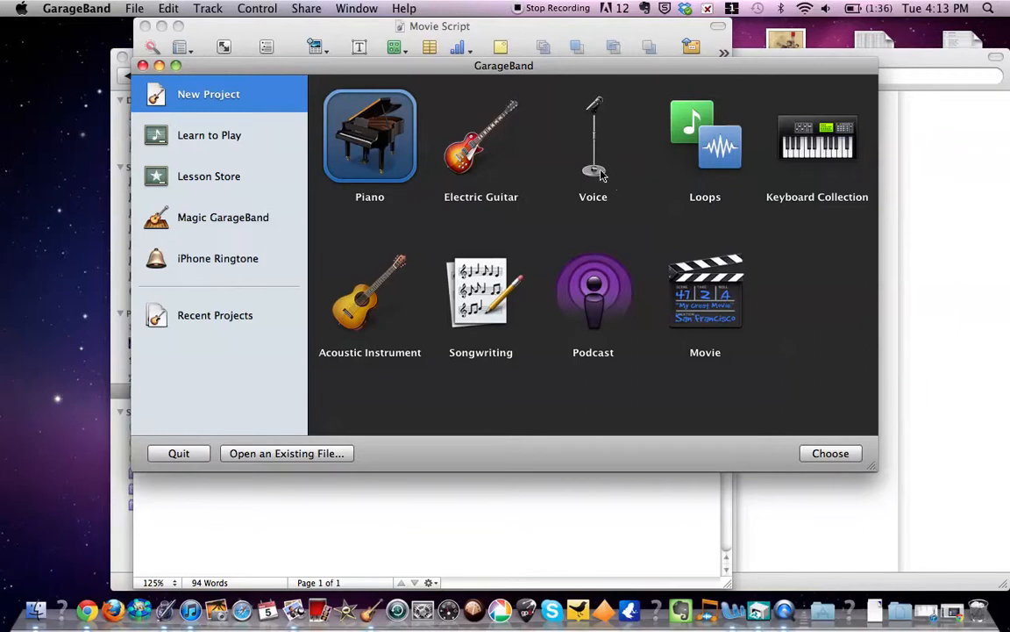
- Create a new Voice project named "Building the Canadian Railway" and save it on the Desktop
{"action": "left_click", "coordinate": [830, 453]}
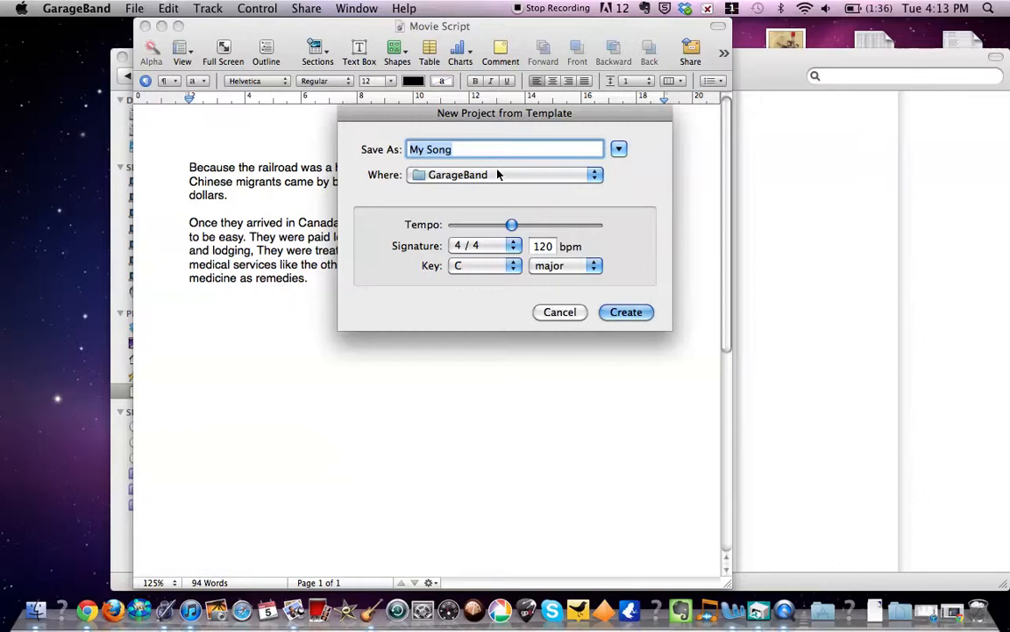
{"action": "type", "text": "Buil"}
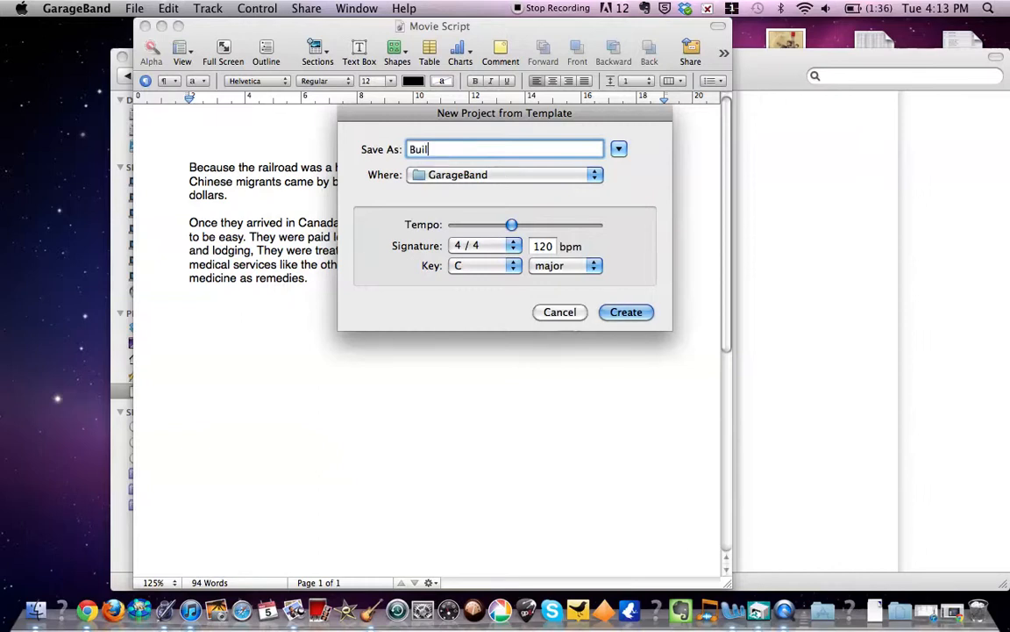
{"action": "type", "text": "ding the Canadian Ra"}
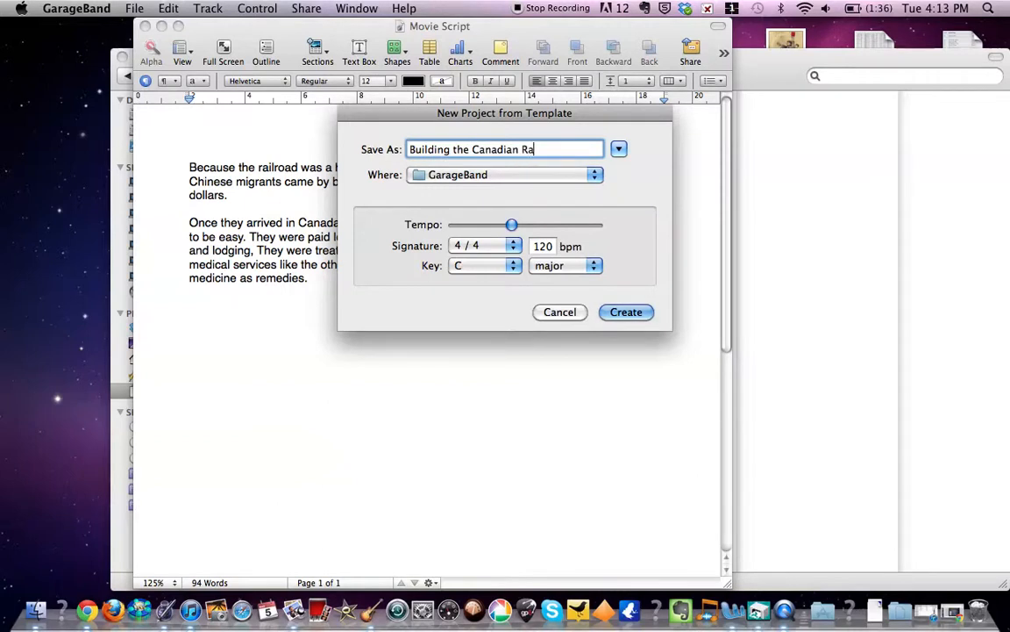
{"action": "type", "text": "ilway"}
{"action": "left_click", "coordinate": [596, 176]}
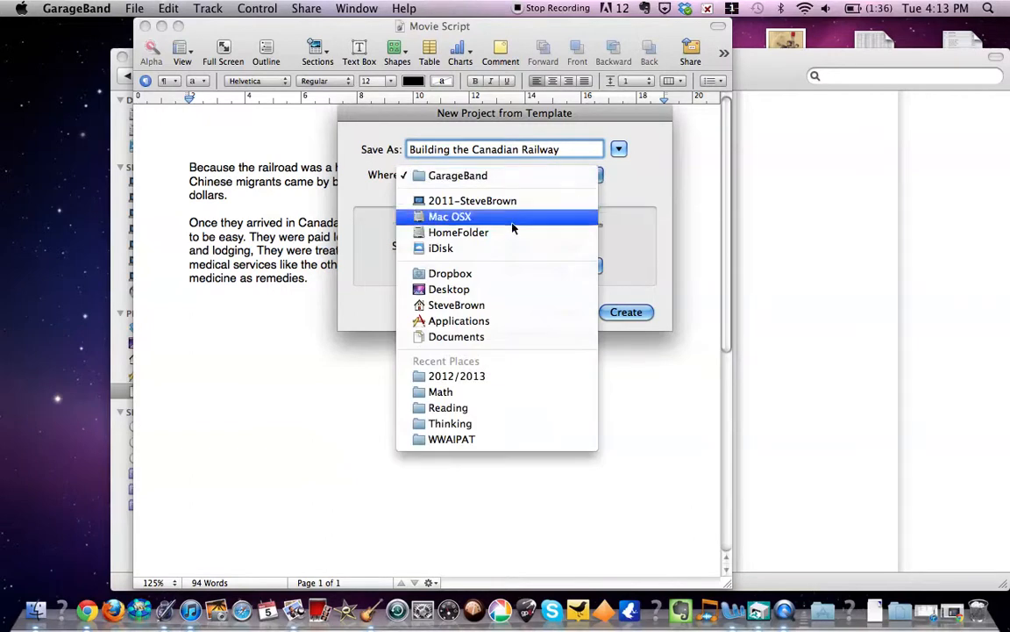
{"action": "left_click", "coordinate": [482, 290]}
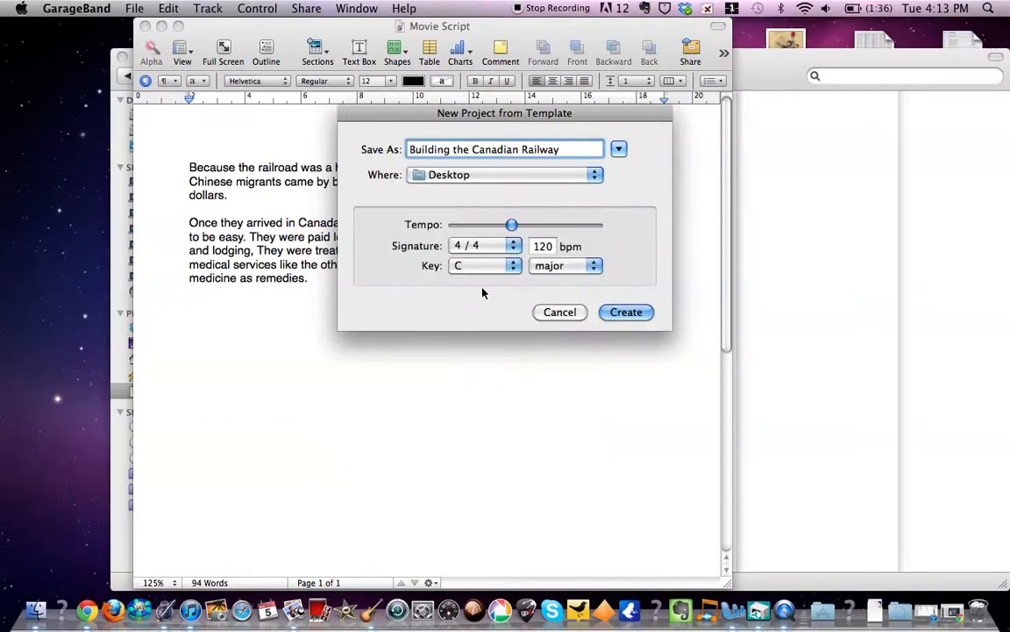
{"action": "left_click", "coordinate": [629, 314]}
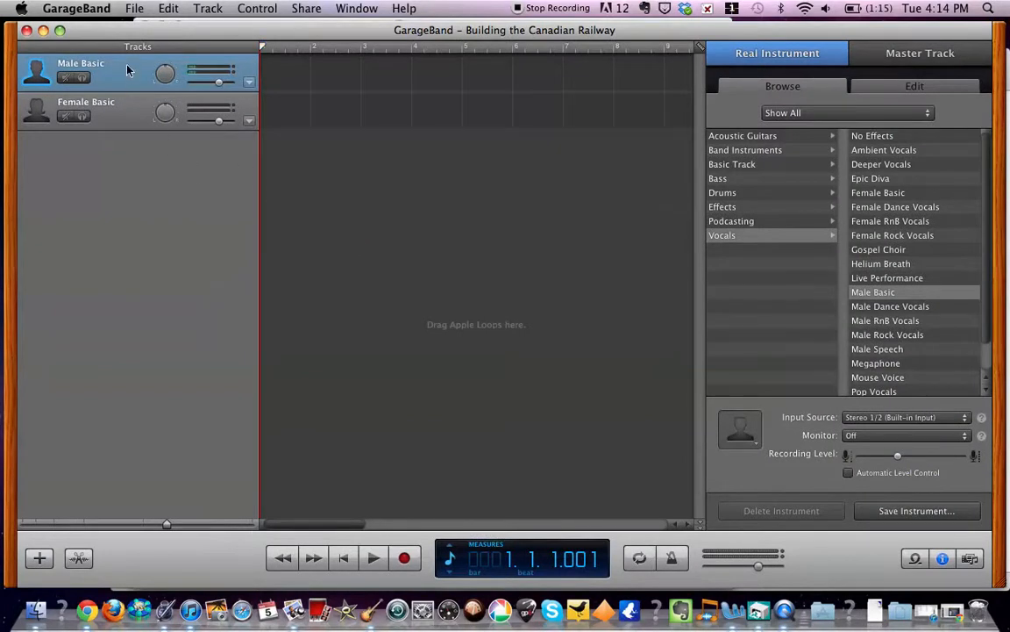
- Delete the Female Basic track and move the project window down to expose the Movie Script document behind it
{"action": "left_click", "coordinate": [132, 127]}
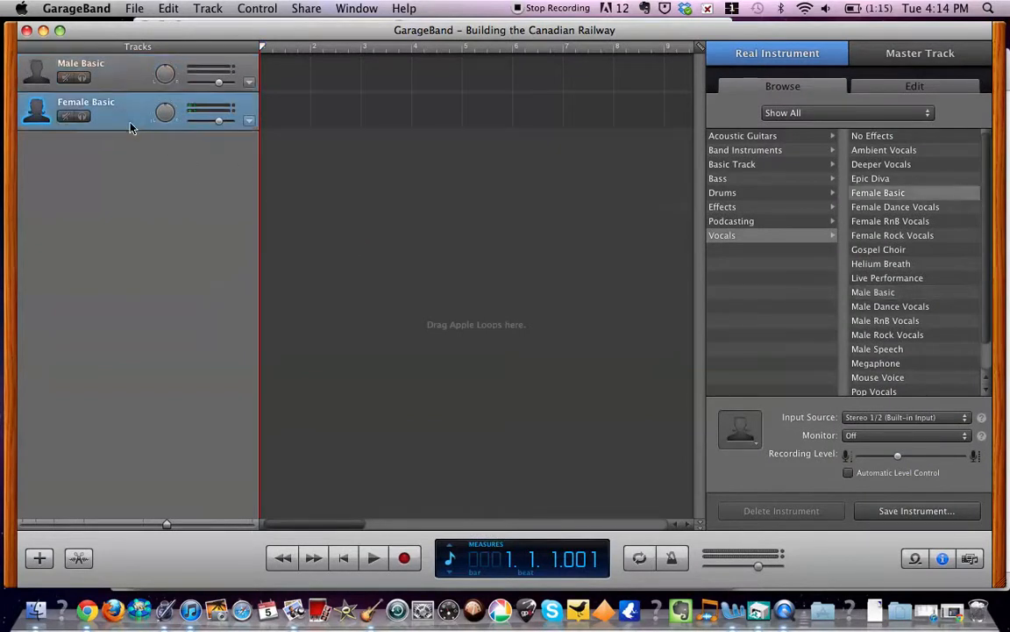
{"action": "left_click", "coordinate": [202, 11]}
{"action": "left_click", "coordinate": [234, 200]}
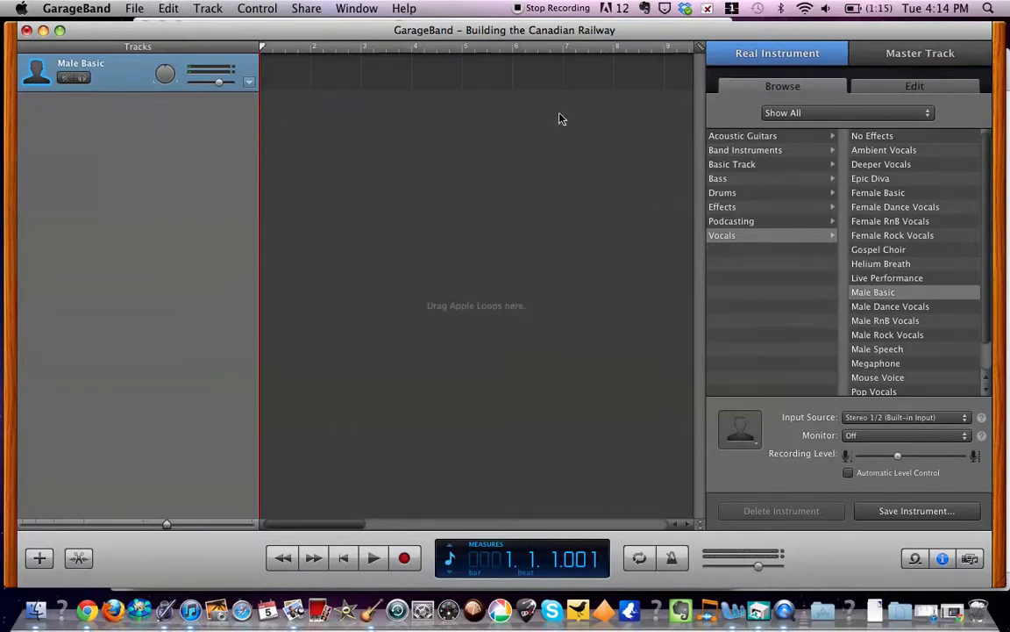
{"action": "left_click", "coordinate": [202, 10]}
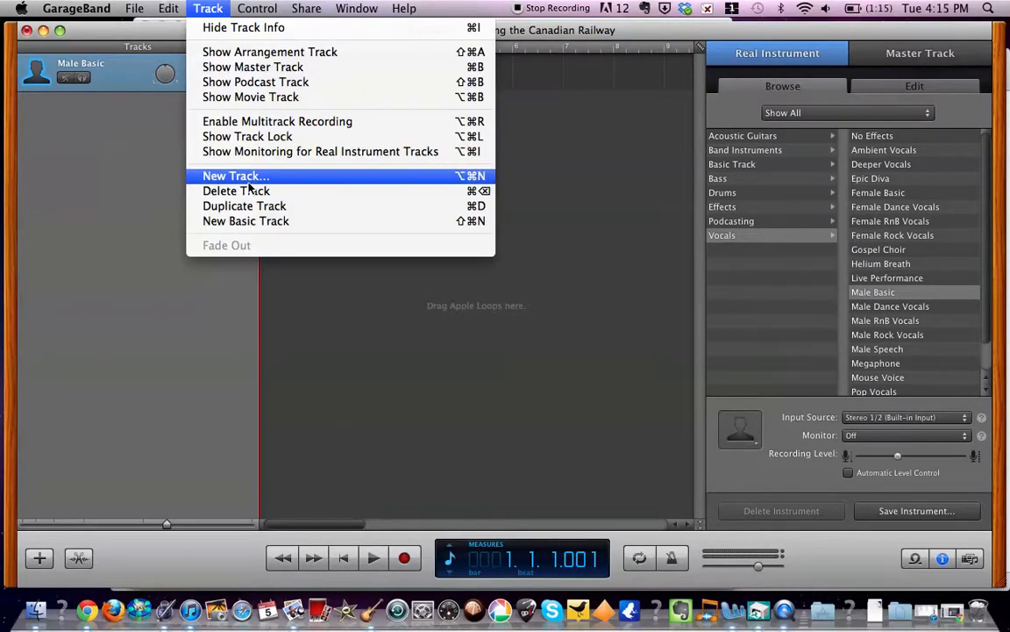
{"action": "left_click", "coordinate": [321, 263]}
{"action": "left_click_drag", "start_coordinate": [350, 29], "coordinate": [365, 52]}
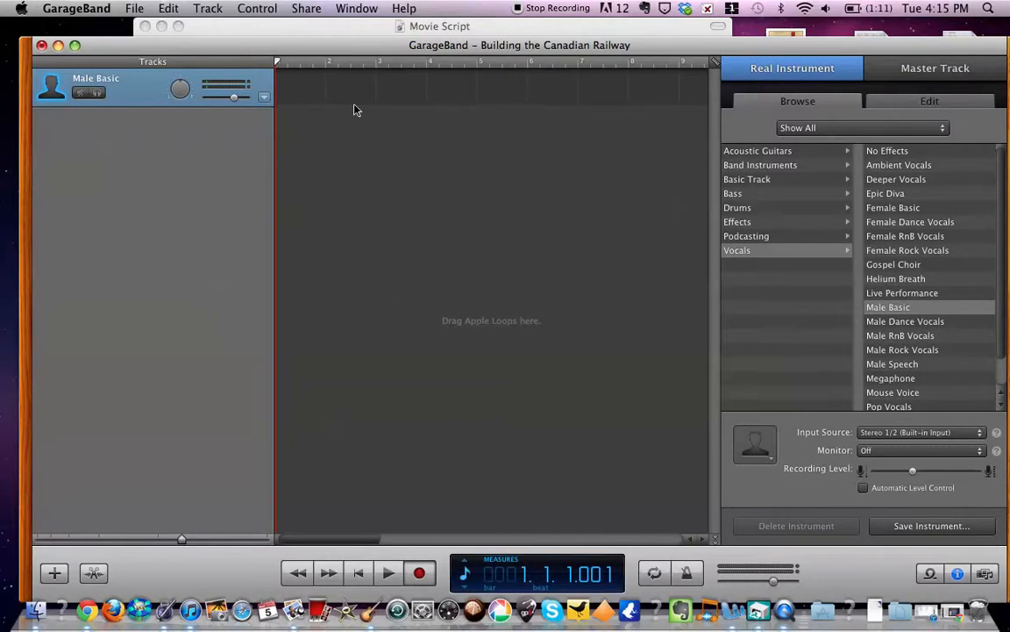
{"action": "key", "text": "r"}
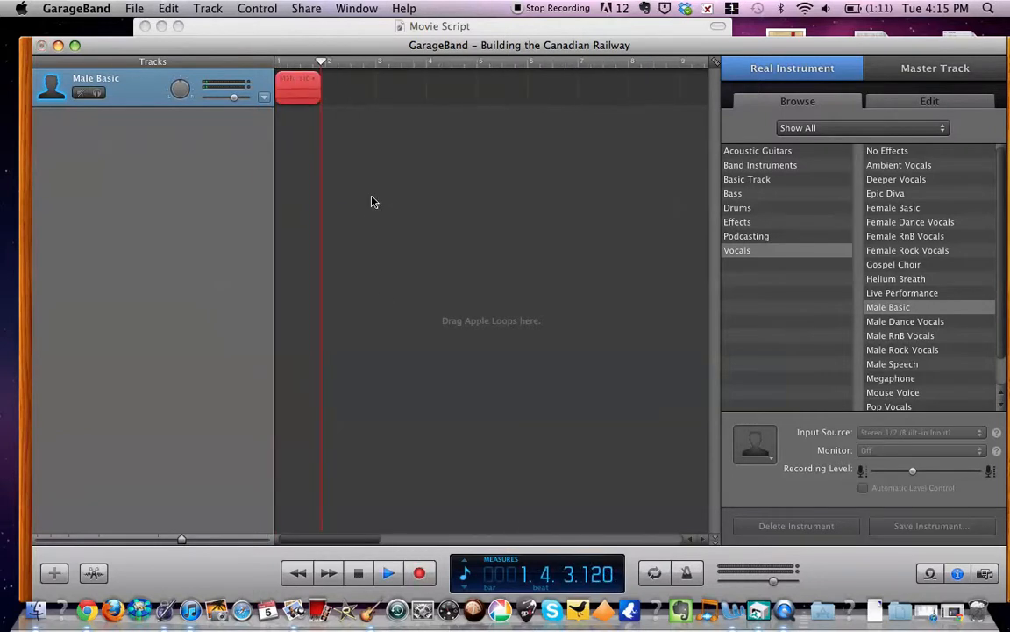
{"action": "left_click", "coordinate": [358, 25]}
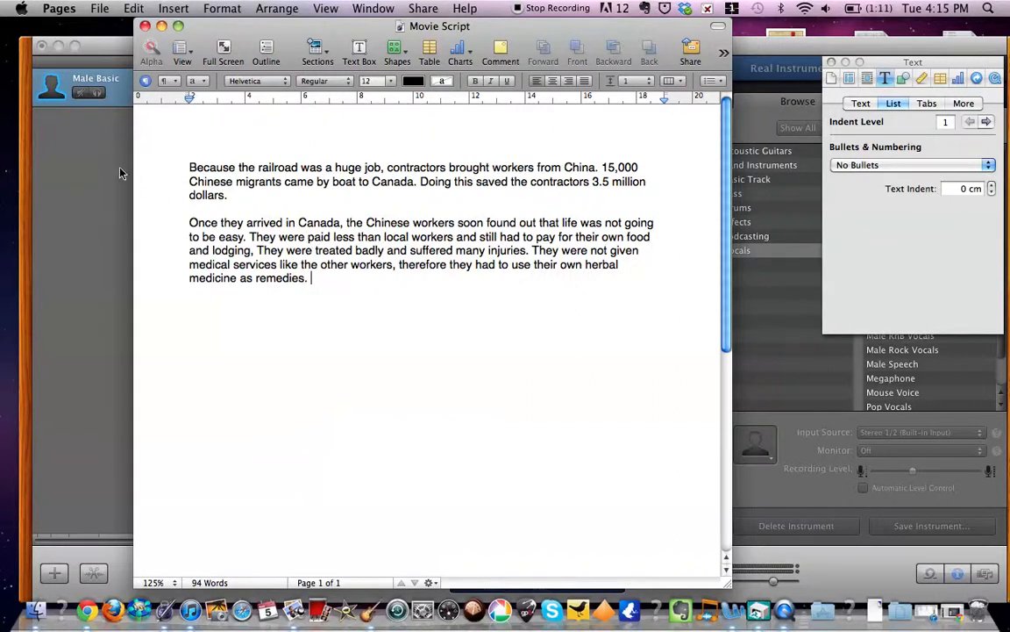
{"action": "left_click", "coordinate": [127, 98]}
{"action": "key", "text": "Delete"}
{"action": "left_click_drag", "start_coordinate": [494, 63], "coordinate": [213, 68]}
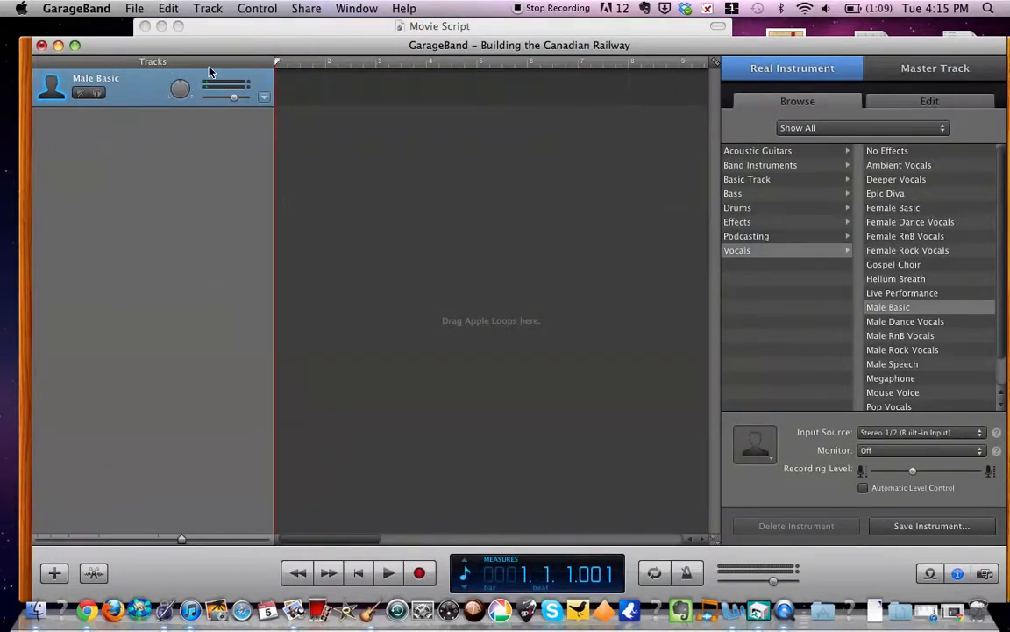
- Record the narration on the Male Basic track while showing the Movie Script in Pages, and return to GarageBand to stop the recording
{"action": "left_click", "coordinate": [421, 573]}
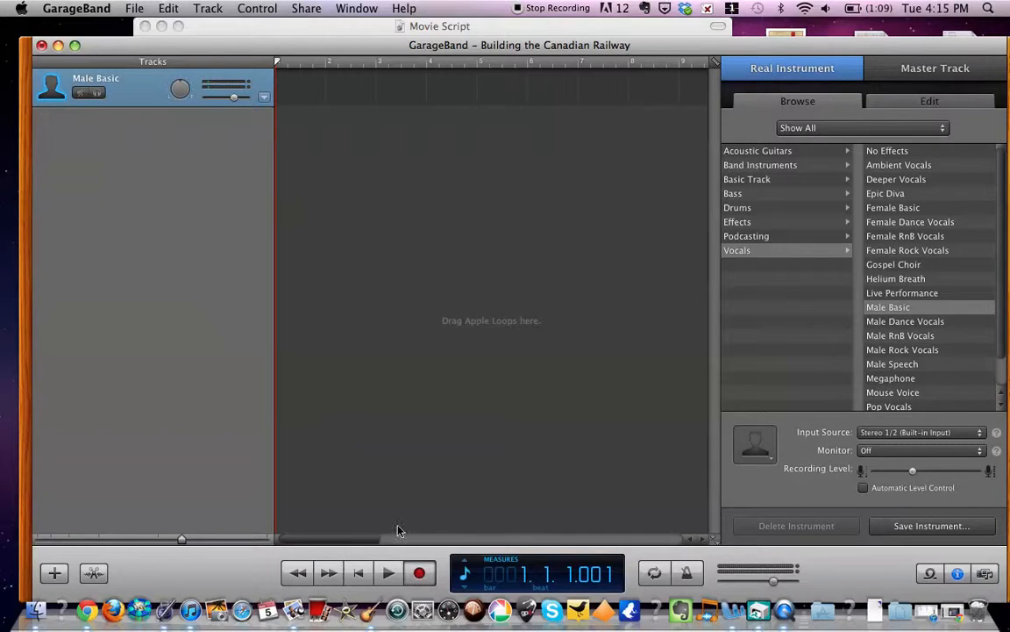
{"action": "left_click", "coordinate": [506, 29]}
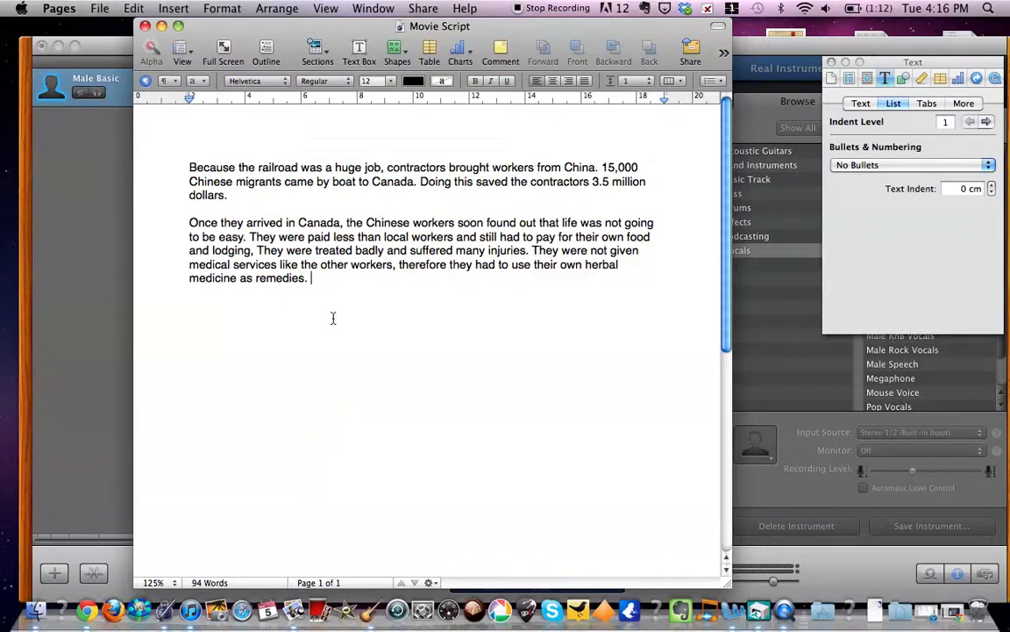
{"action": "left_click", "coordinate": [68, 312]}
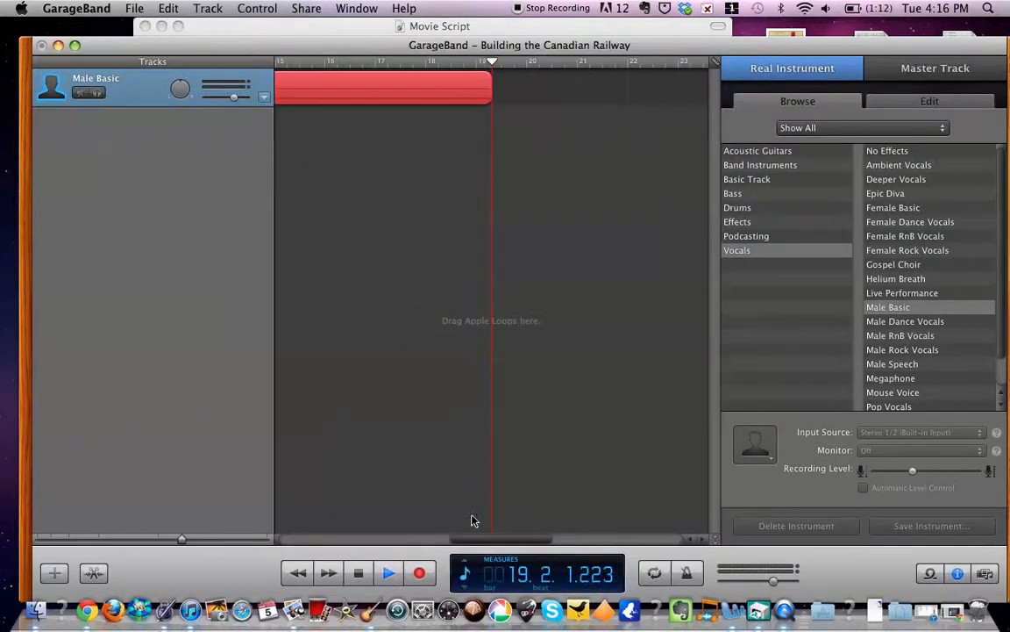
{"action": "left_click", "coordinate": [359, 572]}
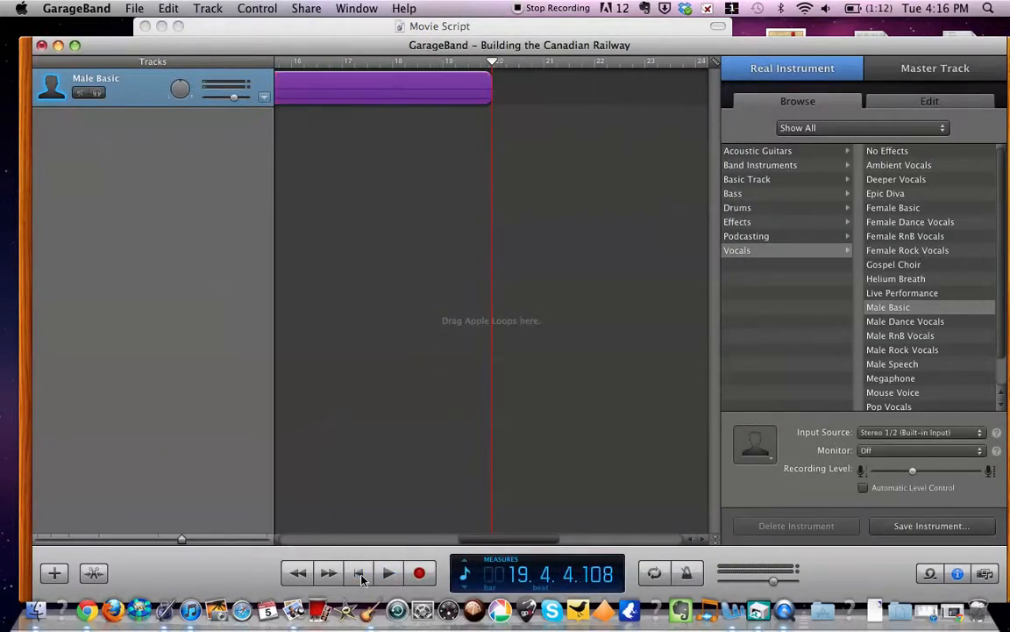
- Play back the opening of the recorded narration from the beginning with the system volume raised
{"action": "left_click_drag", "start_coordinate": [494, 69], "coordinate": [234, 64]}
{"action": "key", "text": "space"}
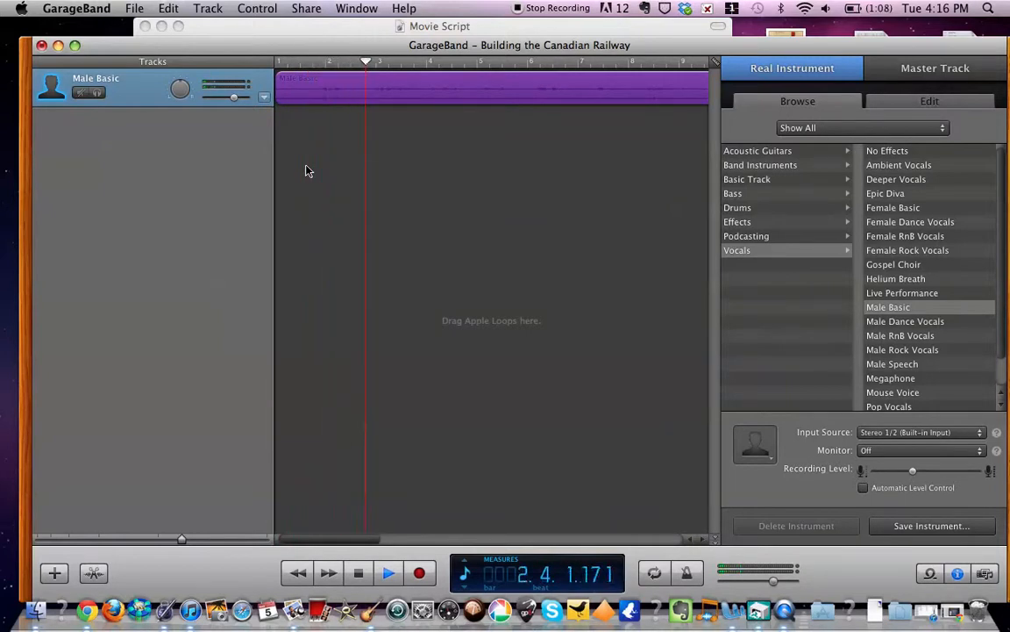
{"action": "key", "text": "XF86AudioRaiseVolume"}
{"action": "key", "text": "XF86AudioRaiseVolume"}
{"action": "key", "text": "XF86AudioRaiseVolume"}
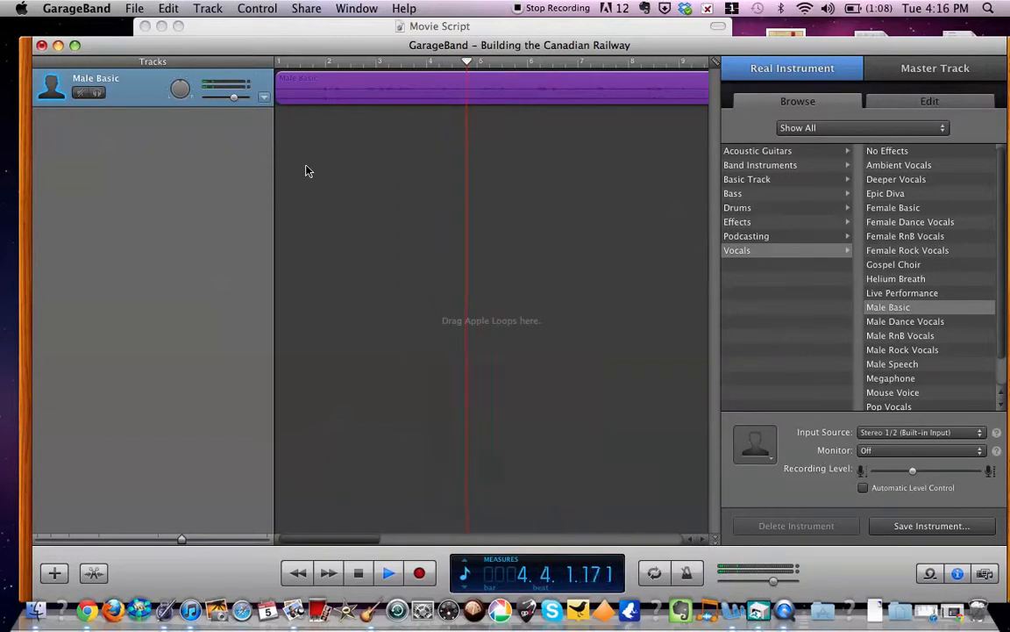
{"action": "key", "text": "space"}
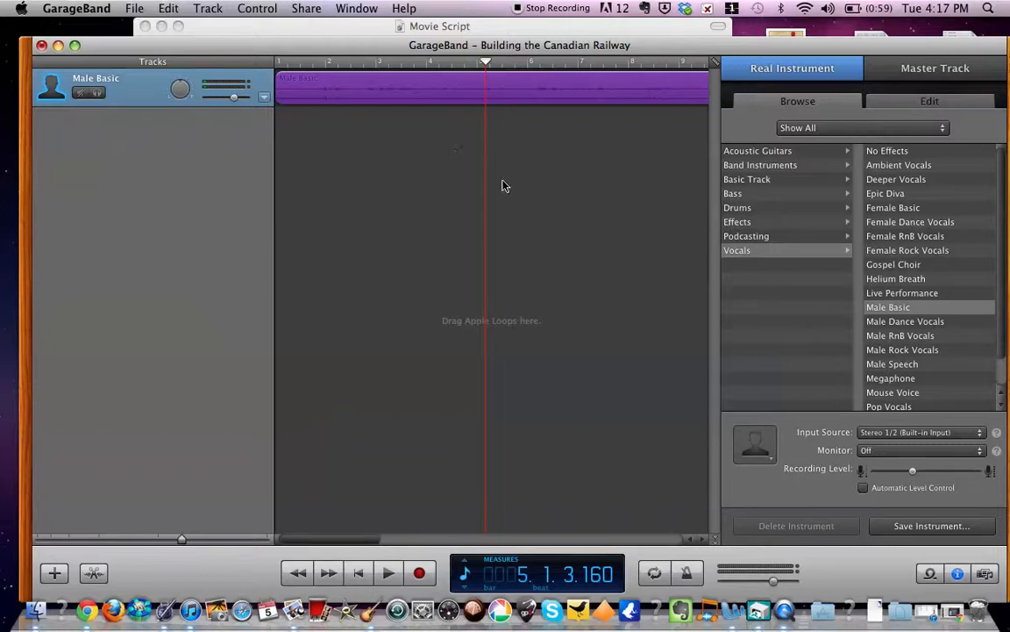
- Listen to the narration's opening and place the playhead at measure 1, beat 4, just before the speech starts
{"action": "left_click_drag", "start_coordinate": [488, 62], "coordinate": [275, 59]}
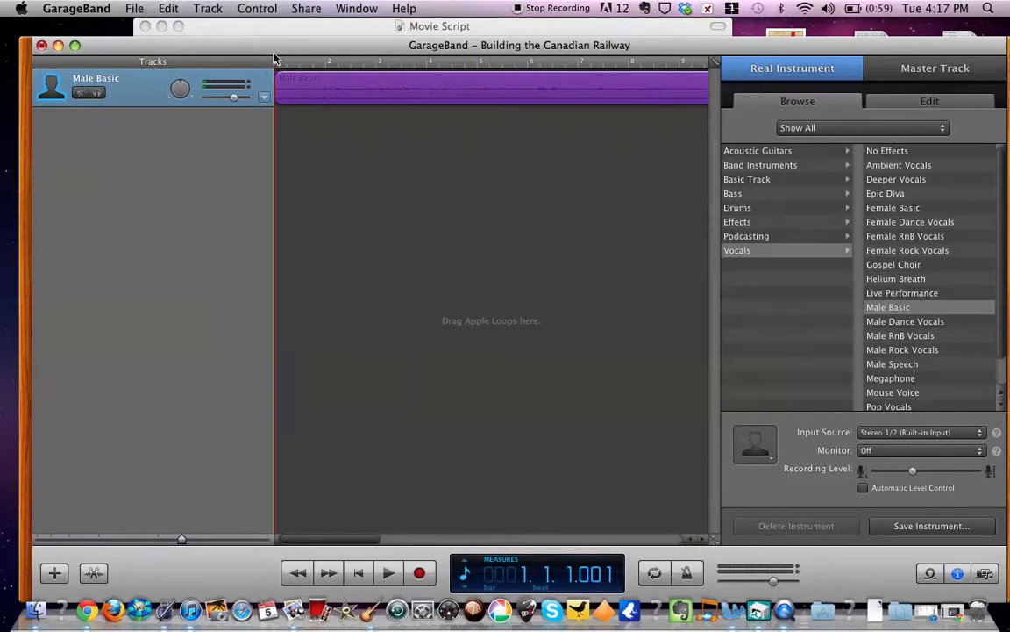
{"action": "left_click", "coordinate": [410, 165]}
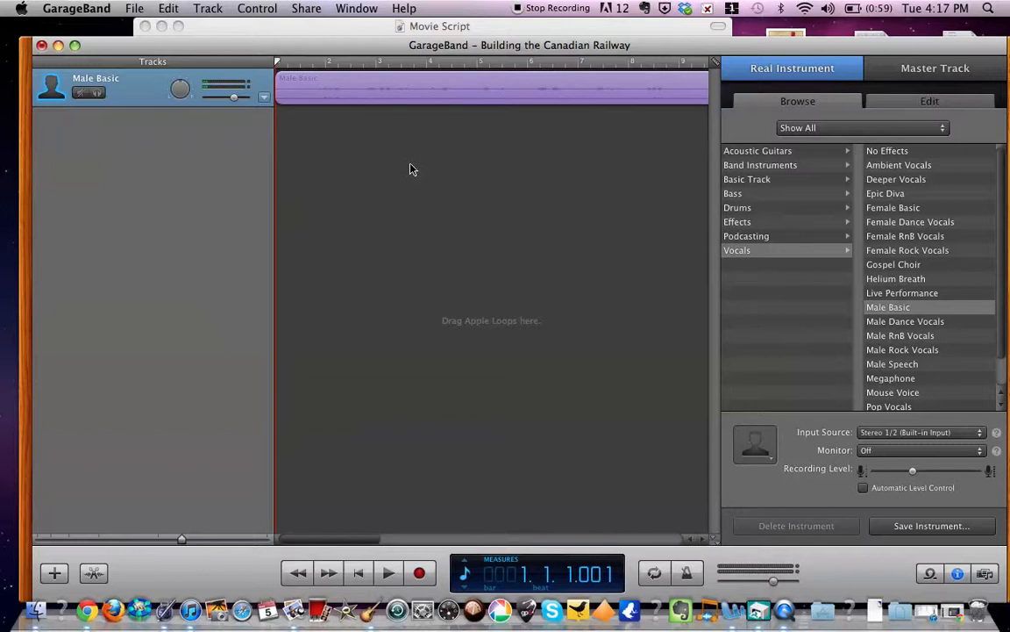
{"action": "key", "text": "space"}
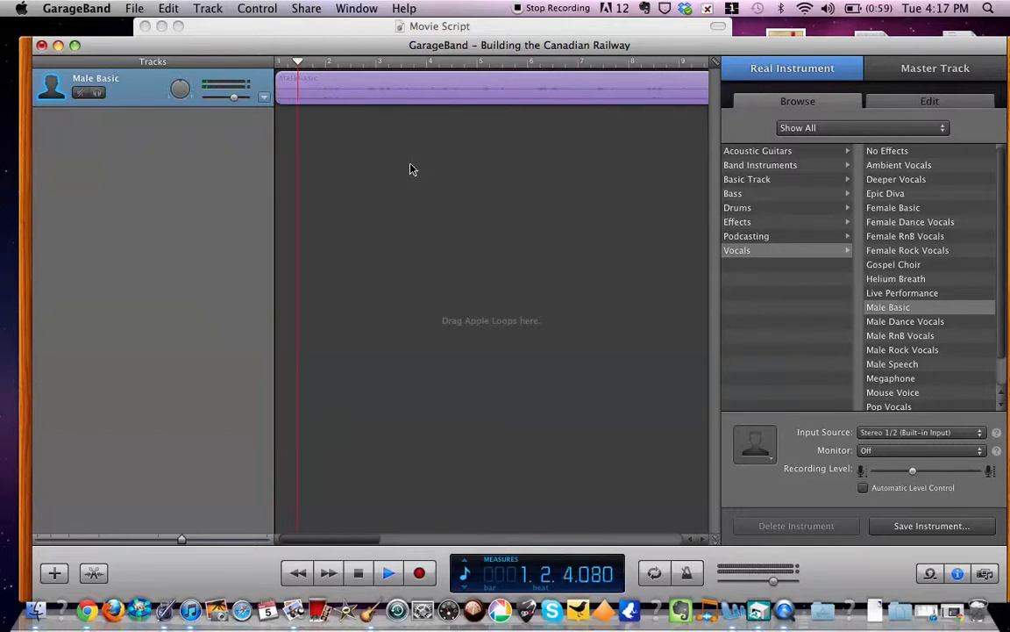
{"action": "key", "text": "space"}
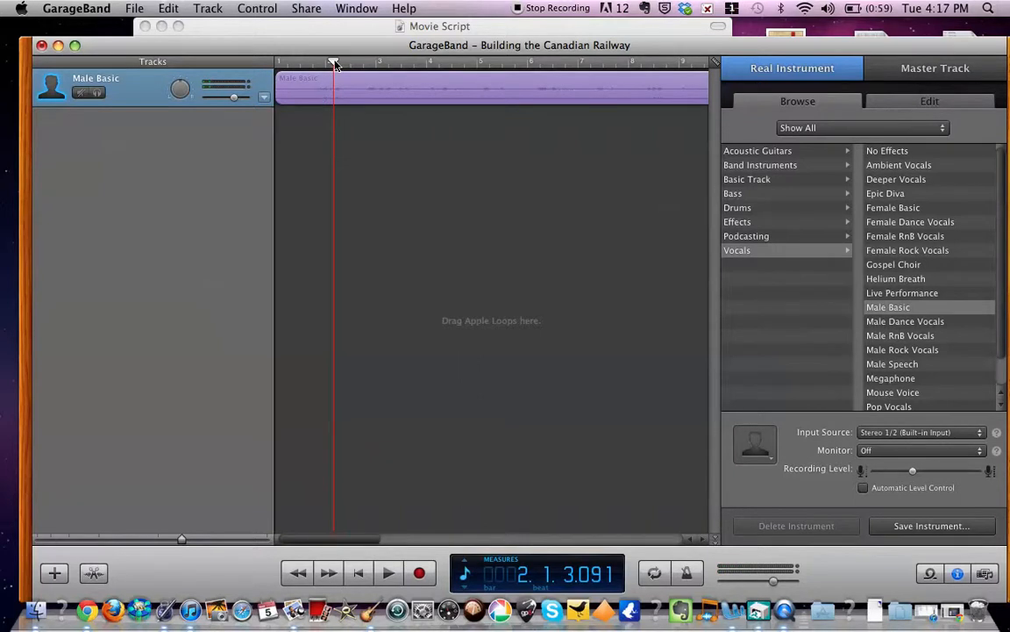
{"action": "left_click_drag", "start_coordinate": [335, 64], "coordinate": [323, 67]}
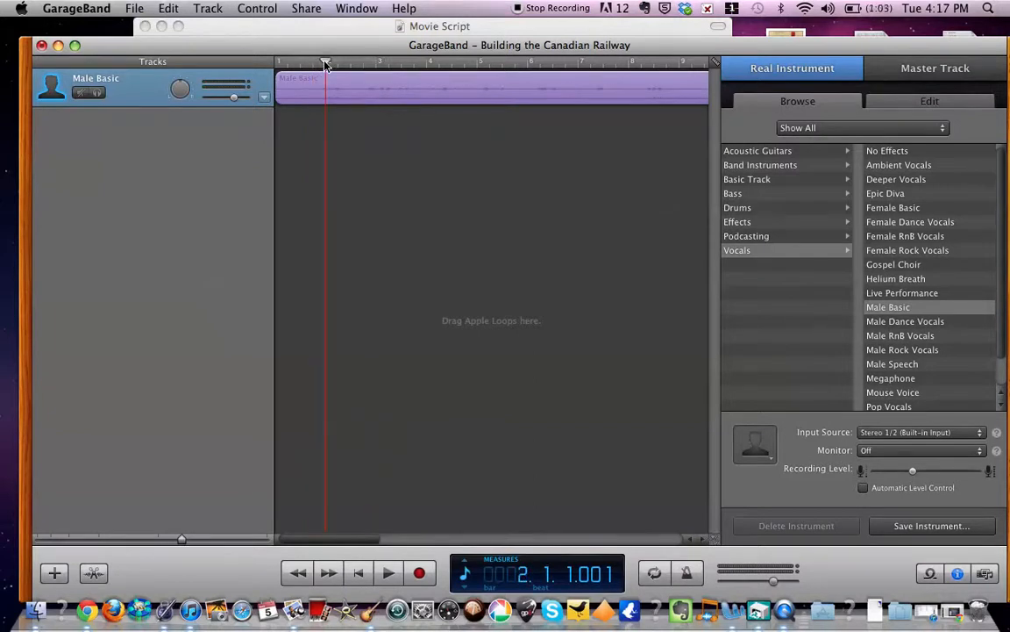
{"action": "left_click_drag", "start_coordinate": [322, 66], "coordinate": [316, 66]}
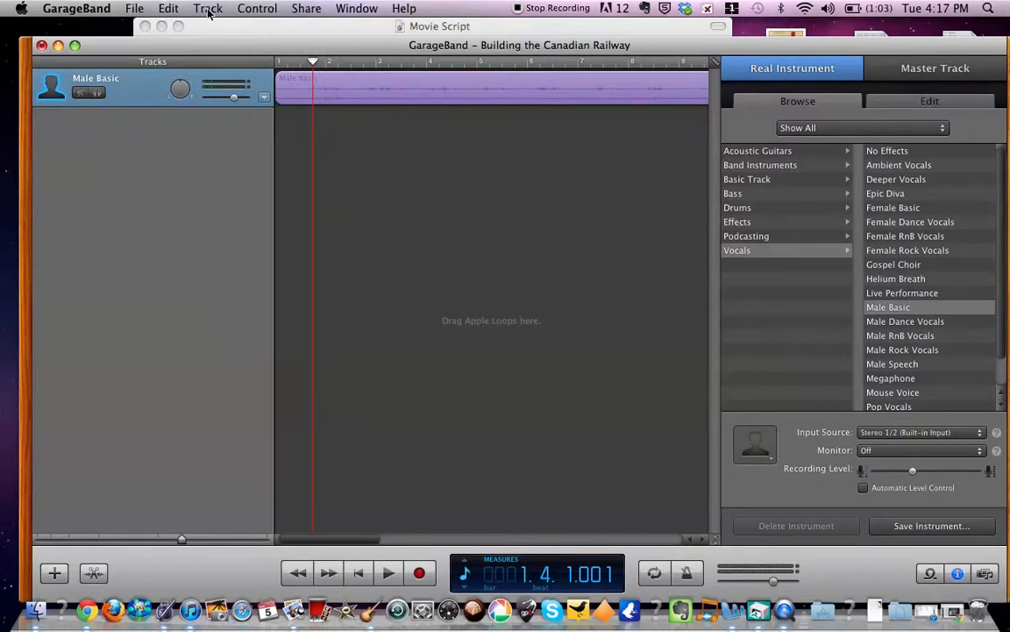
- Split the Male Basic region at the playhead to separate the silent lead-in from the narration
{"action": "left_click", "coordinate": [256, 11]}
{"action": "mouse_move", "coordinate": [207, 10]}
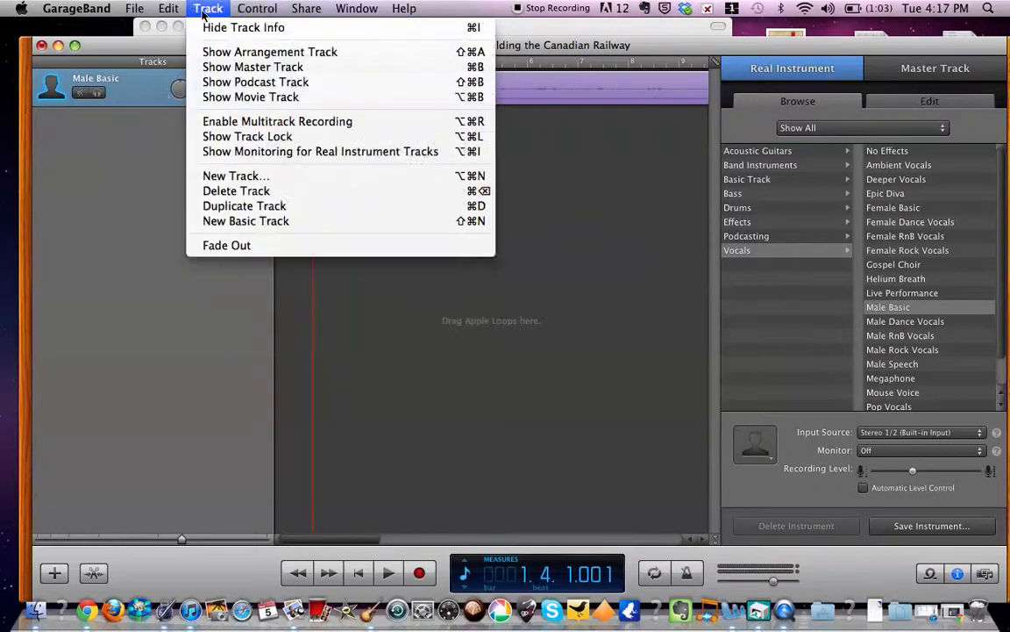
{"action": "mouse_move", "coordinate": [170, 11]}
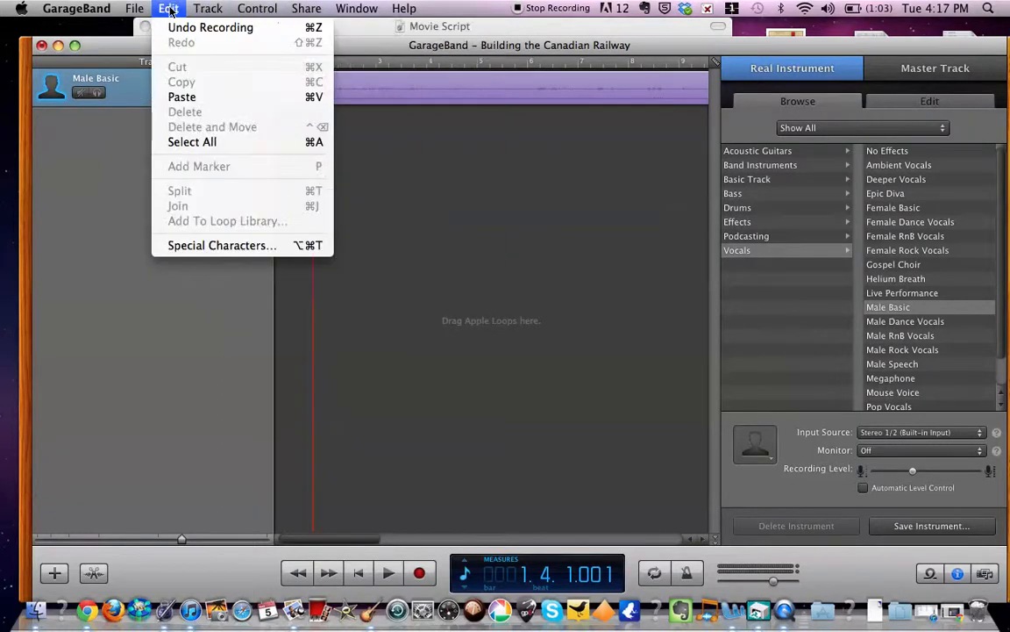
{"action": "left_click", "coordinate": [541, 99]}
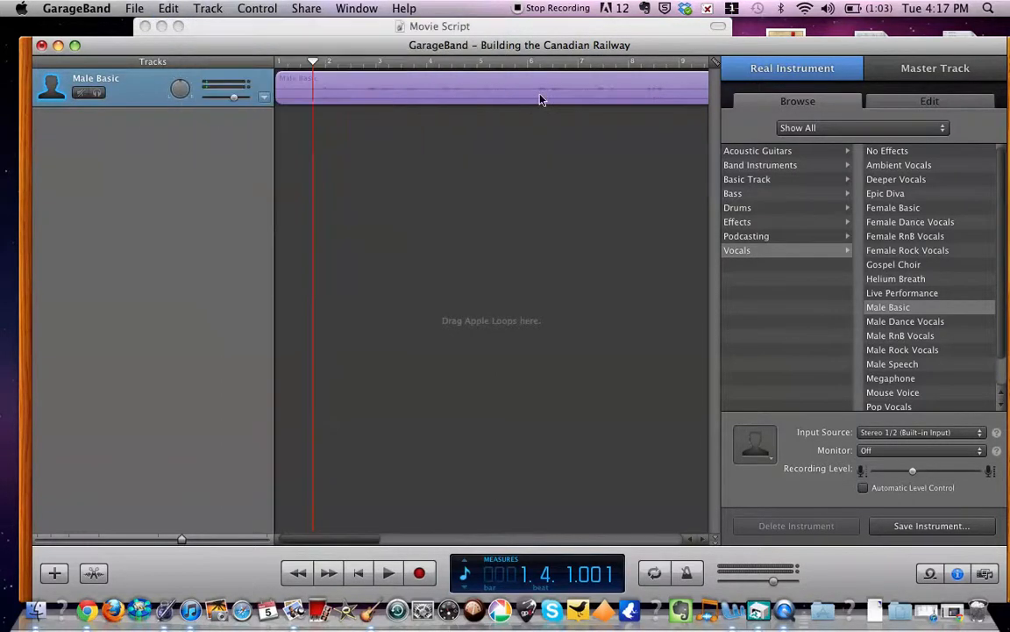
{"action": "left_click", "coordinate": [541, 99]}
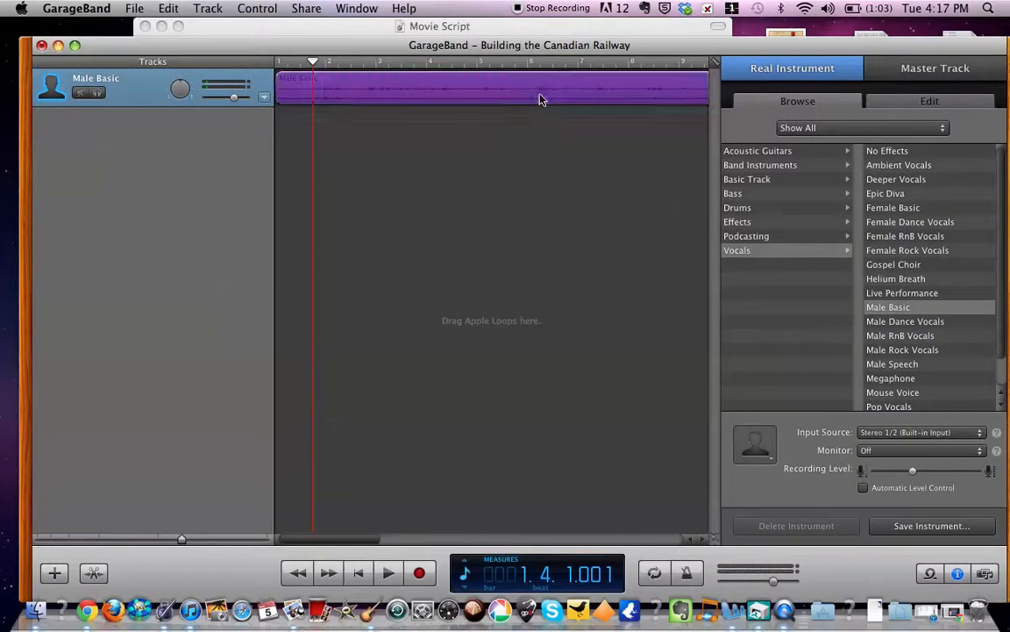
{"action": "left_click", "coordinate": [168, 8]}
{"action": "left_click", "coordinate": [185, 194]}
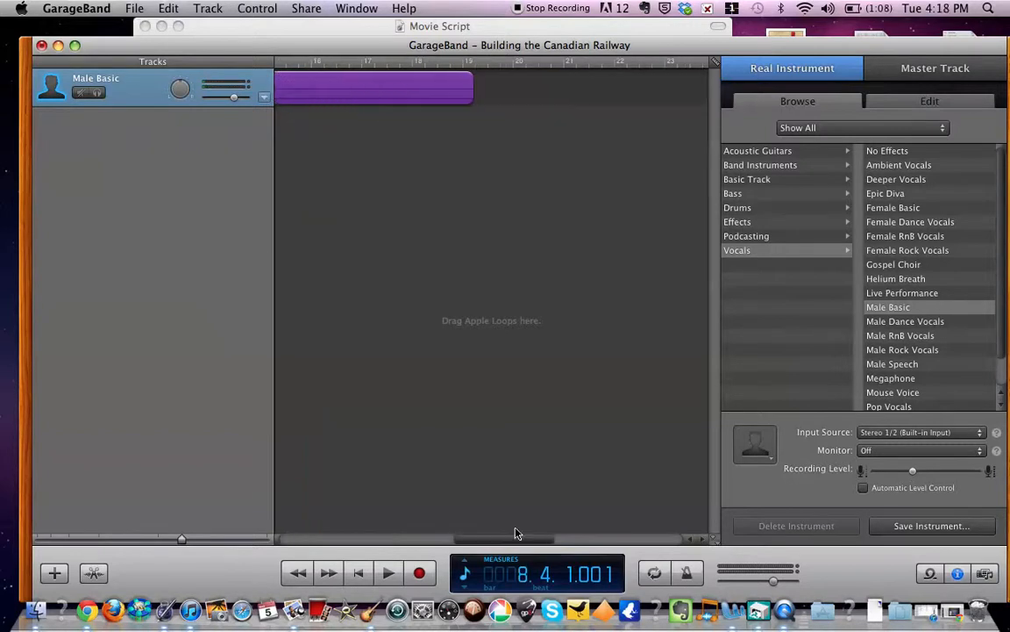
- Listen to the end of the narration and stop the playhead at measure 17, beat 4, just after the speech finishes
{"action": "left_click_drag", "start_coordinate": [515, 537], "coordinate": [495, 534]}
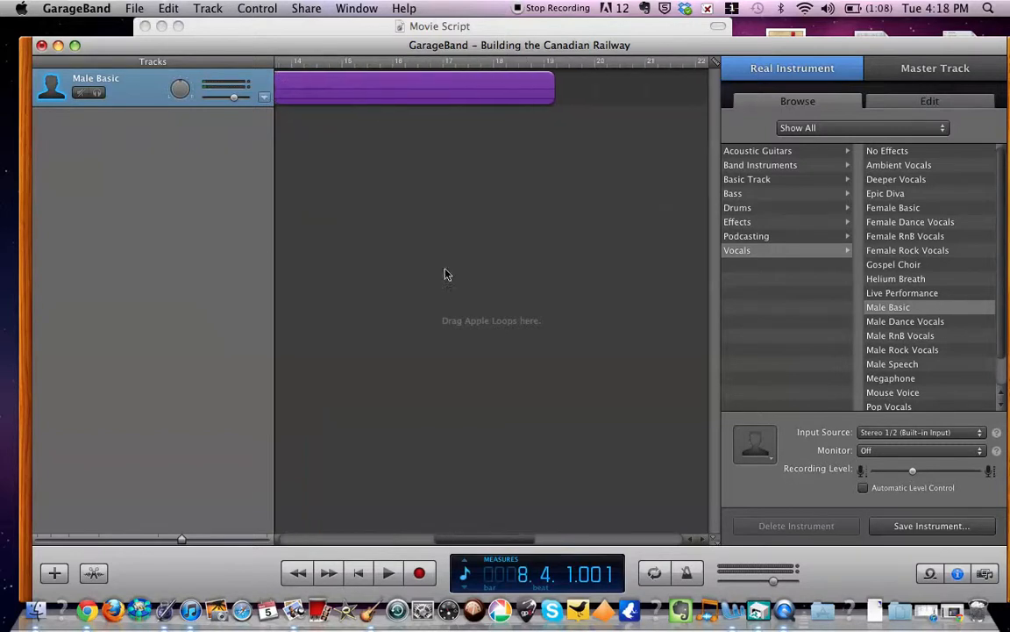
{"action": "left_click", "coordinate": [381, 63]}
{"action": "key", "text": "space"}
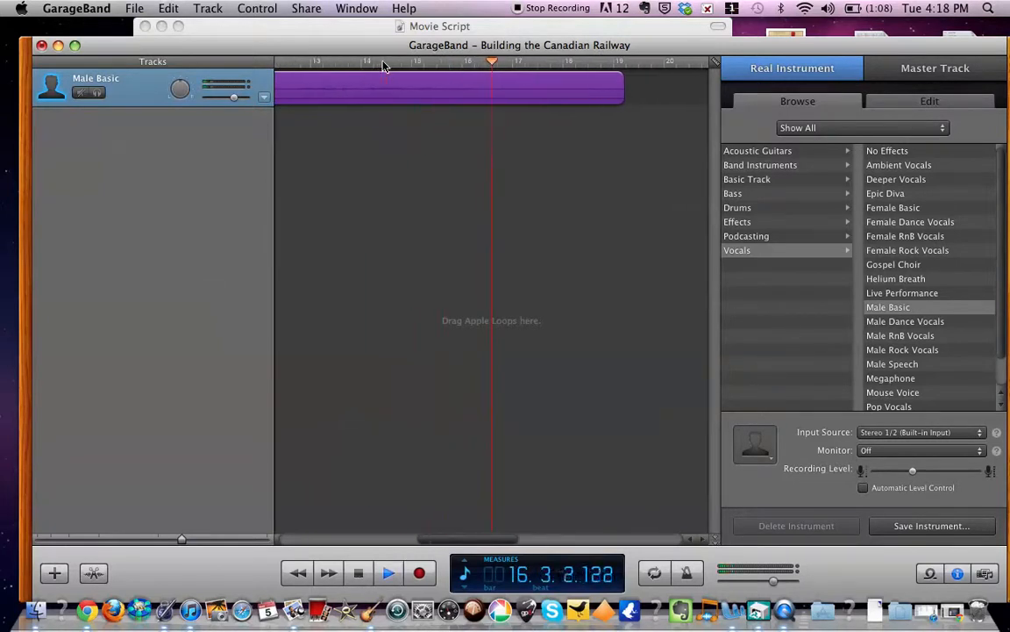
{"action": "key", "text": "space"}
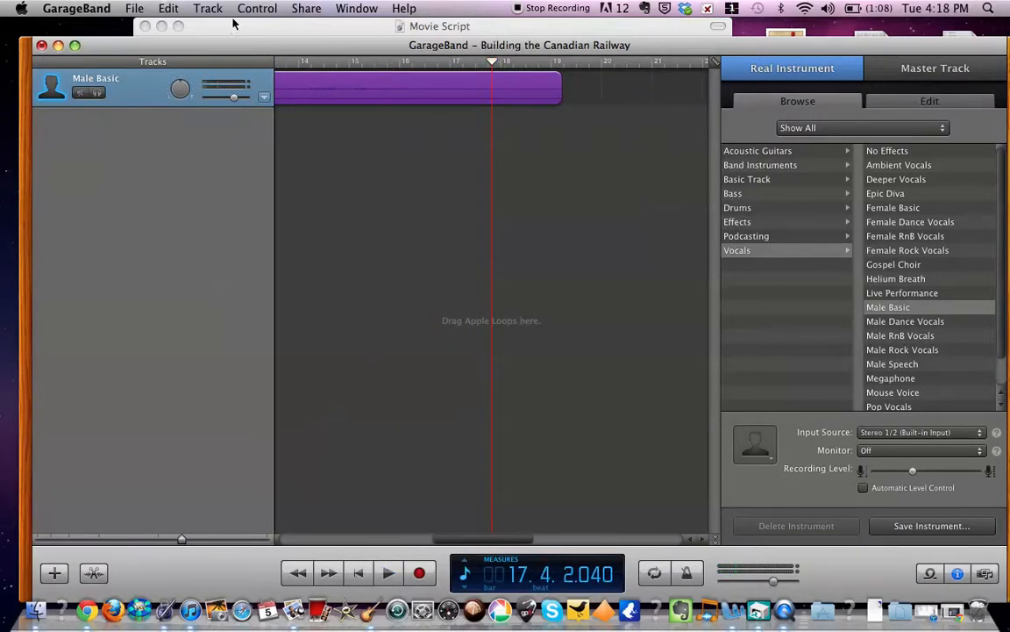
- Split the Male Basic region at the playhead and delete the unwanted piece after the narration
{"action": "left_click", "coordinate": [166, 10]}
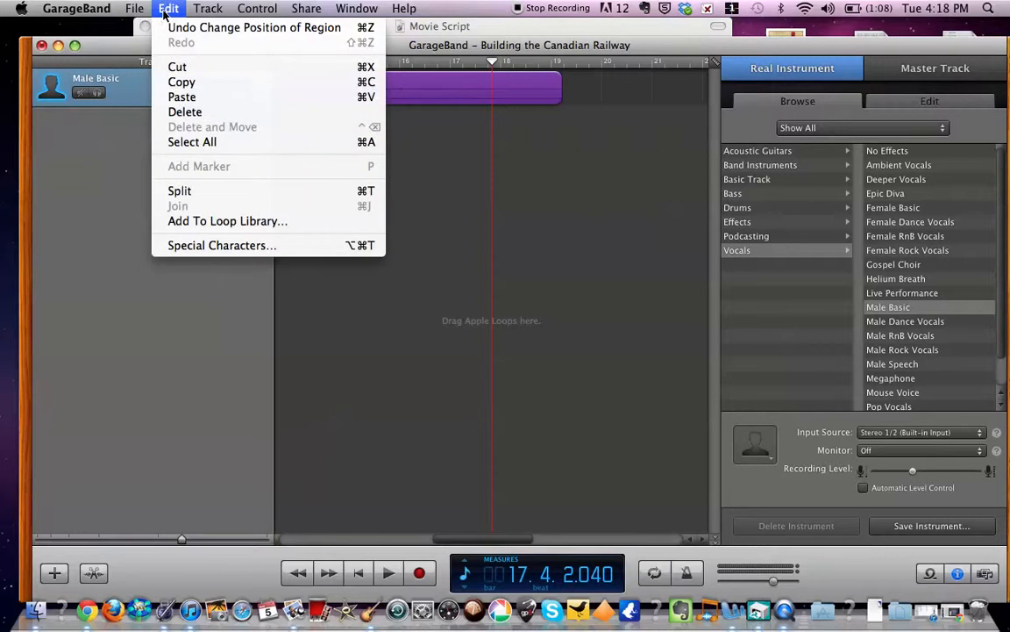
{"action": "left_click", "coordinate": [184, 192]}
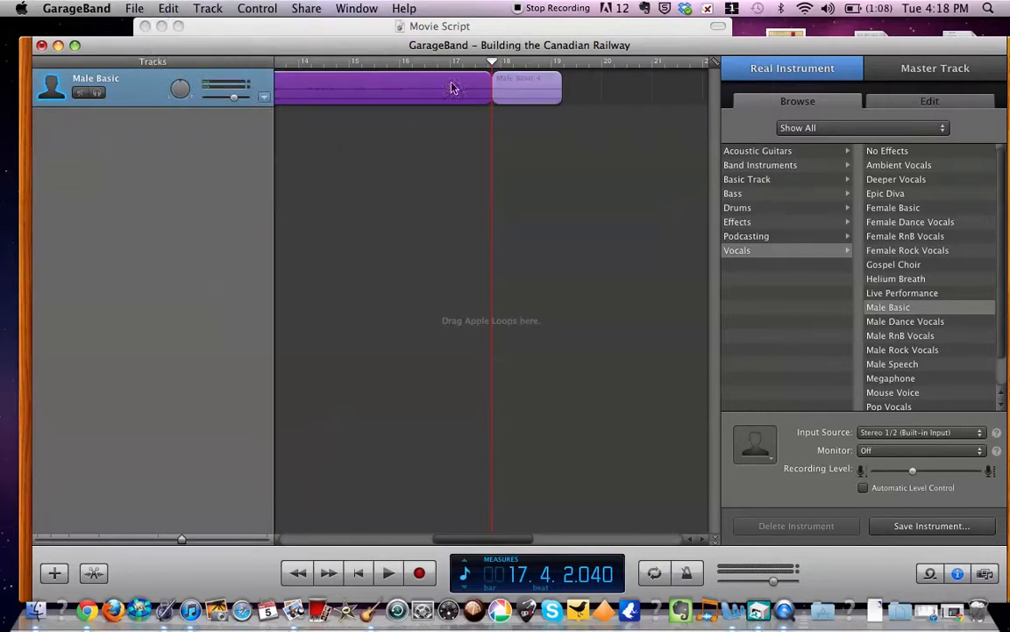
{"action": "left_click", "coordinate": [544, 86]}
{"action": "key", "text": "Delete"}
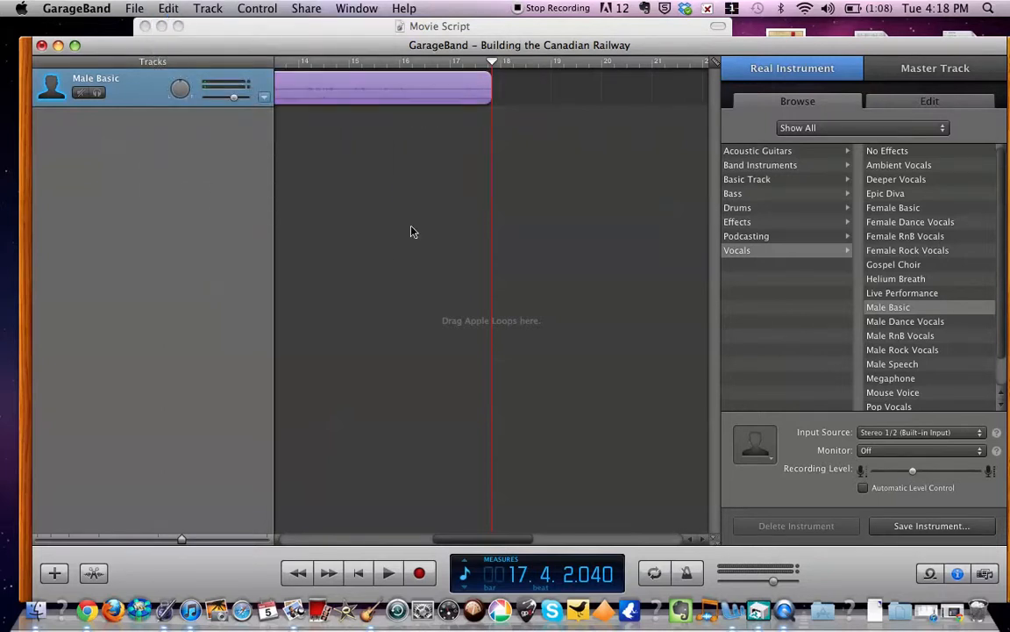
- Open the settings for sending the trimmed narration to iTunes as a song
{"action": "scroll", "coordinate": [413, 230], "scroll_direction": "left", "scroll_amount": 5}
{"action": "scroll", "coordinate": [414, 231], "scroll_direction": "left", "scroll_amount": 3}
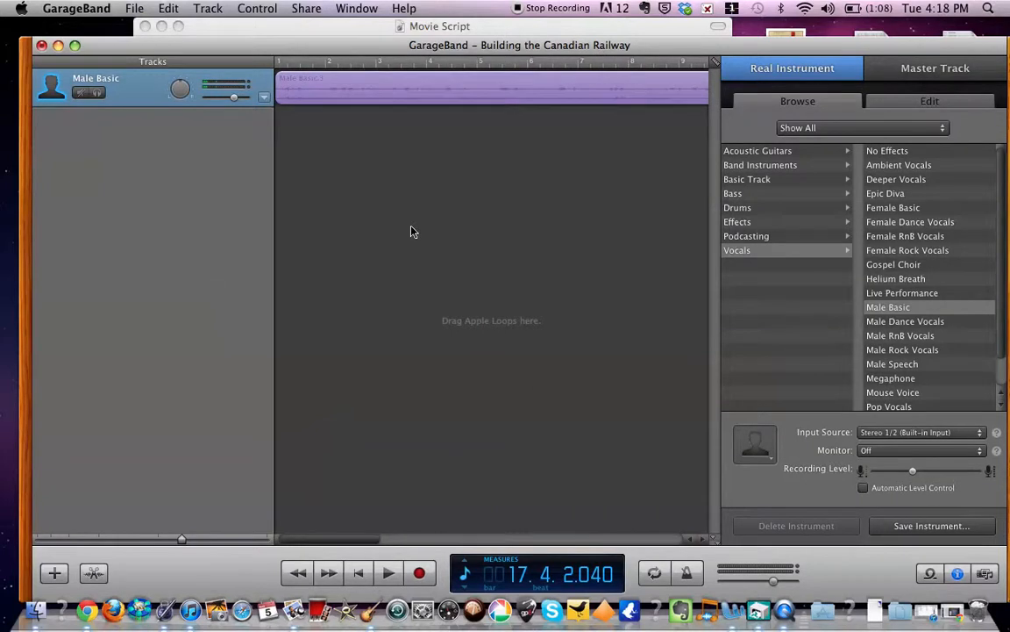
{"action": "left_click", "coordinate": [307, 9]}
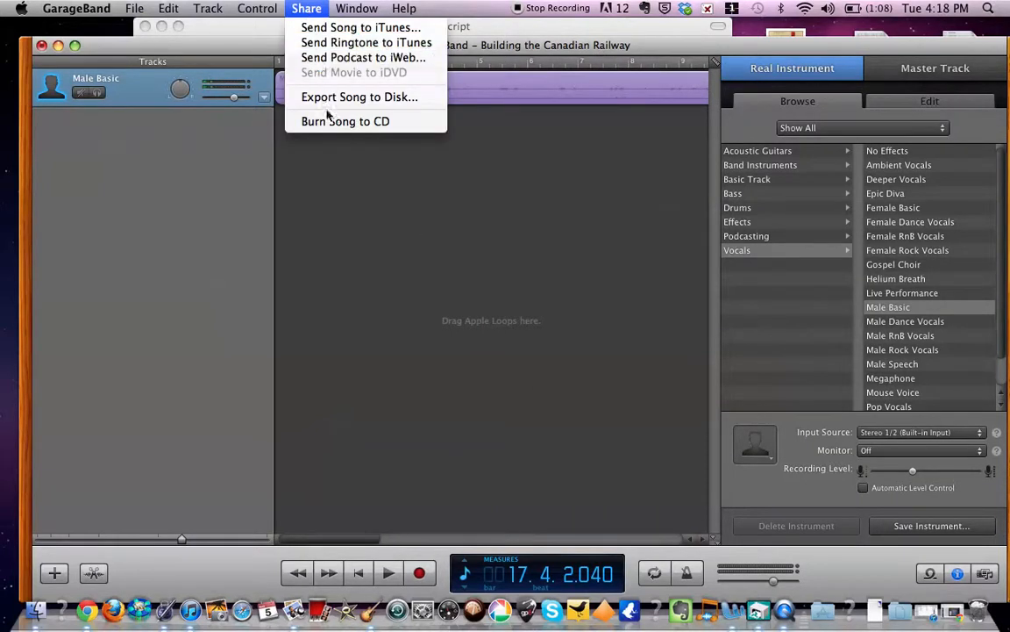
{"action": "left_click", "coordinate": [332, 28]}
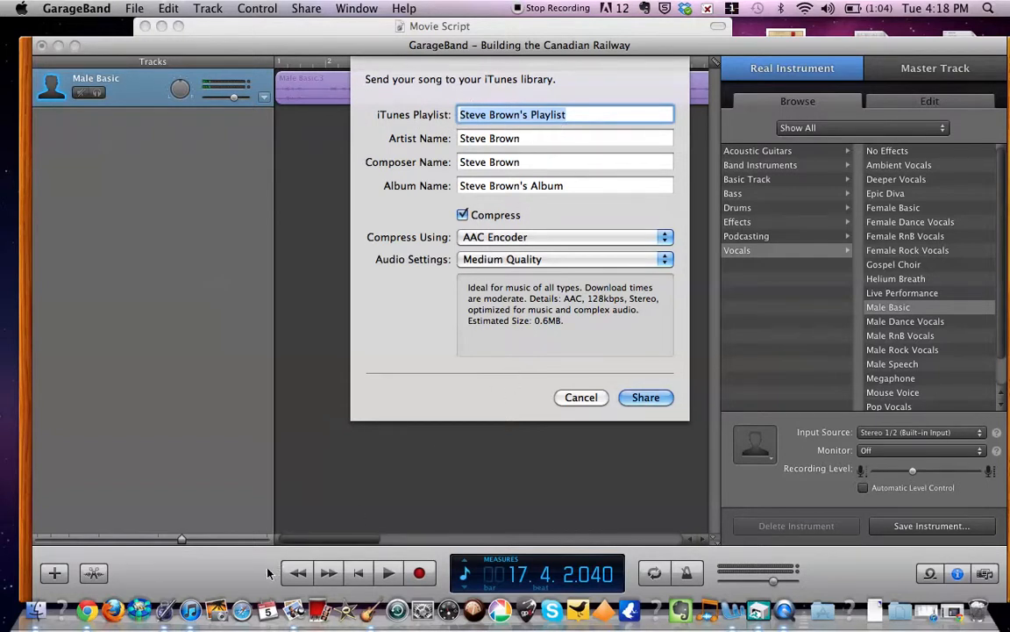
- Switch to iTunes and examine the contents of the playlist named after the owner, where shared GarageBand songs are stored
{"action": "left_click", "coordinate": [191, 612]}
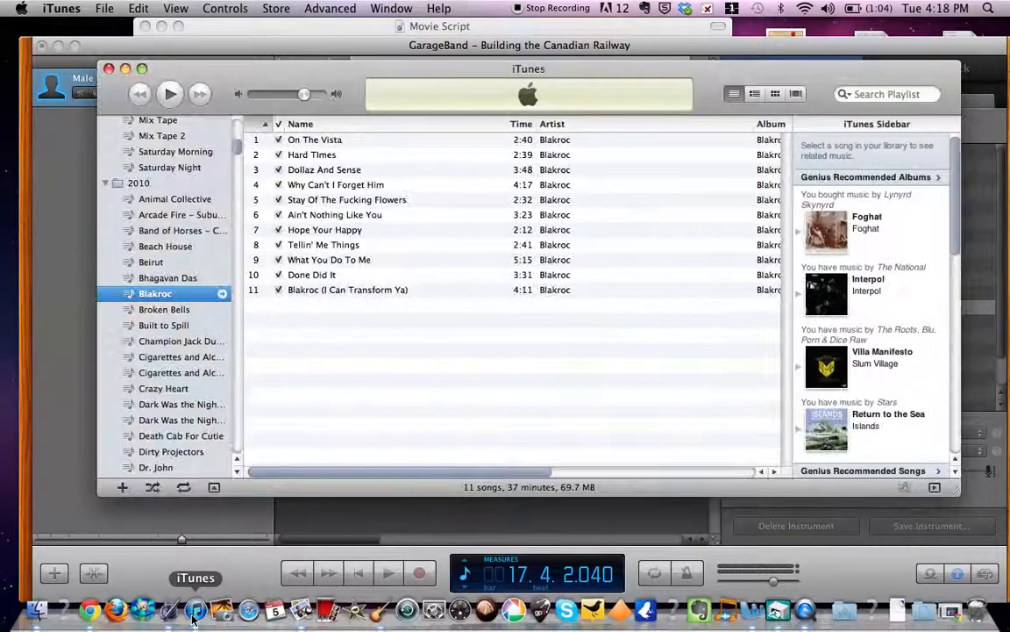
{"action": "scroll", "coordinate": [129, 321], "scroll_direction": "up", "scroll_amount": 10}
{"action": "scroll", "coordinate": [129, 321], "scroll_direction": "down", "scroll_amount": 3}
{"action": "scroll", "coordinate": [129, 321], "scroll_direction": "down", "scroll_amount": 20}
{"action": "scroll", "coordinate": [128, 321], "scroll_direction": "down", "scroll_amount": 20}
{"action": "scroll", "coordinate": [129, 321], "scroll_direction": "down", "scroll_amount": 20}
{"action": "scroll", "coordinate": [129, 321], "scroll_direction": "down", "scroll_amount": 20}
{"action": "scroll", "coordinate": [129, 321], "scroll_direction": "down", "scroll_amount": 20}
{"action": "scroll", "coordinate": [129, 326], "scroll_direction": "down", "scroll_amount": 10}
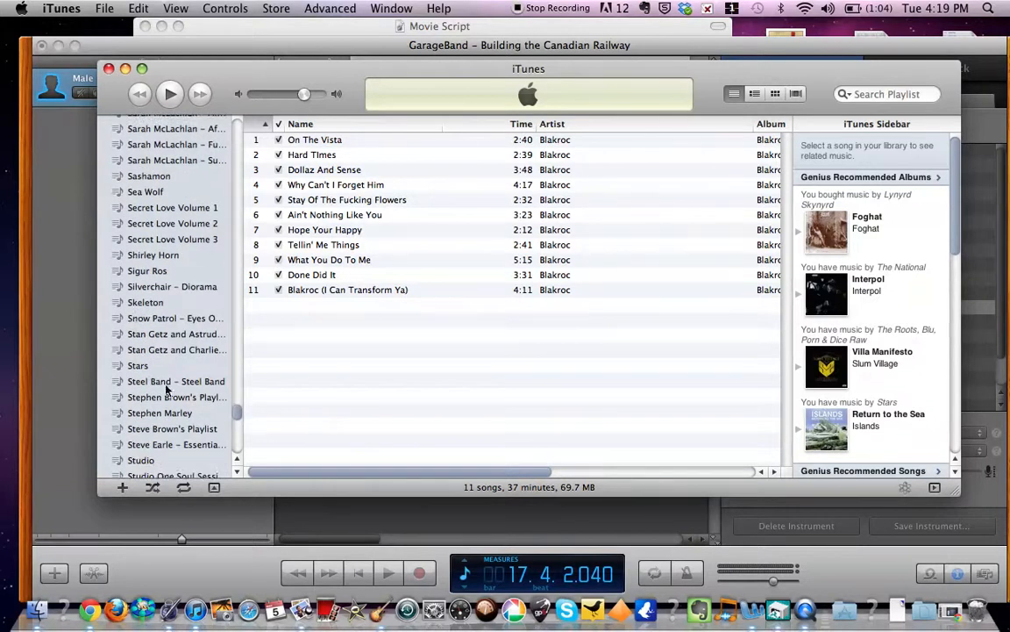
{"action": "left_click", "coordinate": [171, 396]}
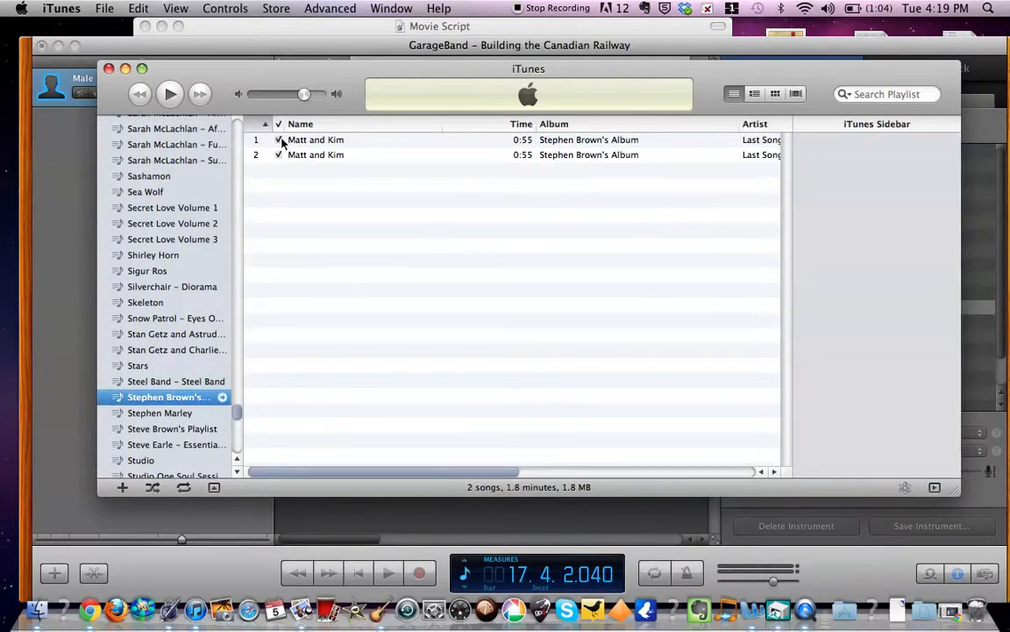
- Return to GarageBand and share the song to the iTunes library, compressed with the AAC Encoder at Medium Quality
{"action": "left_click", "coordinate": [63, 148]}
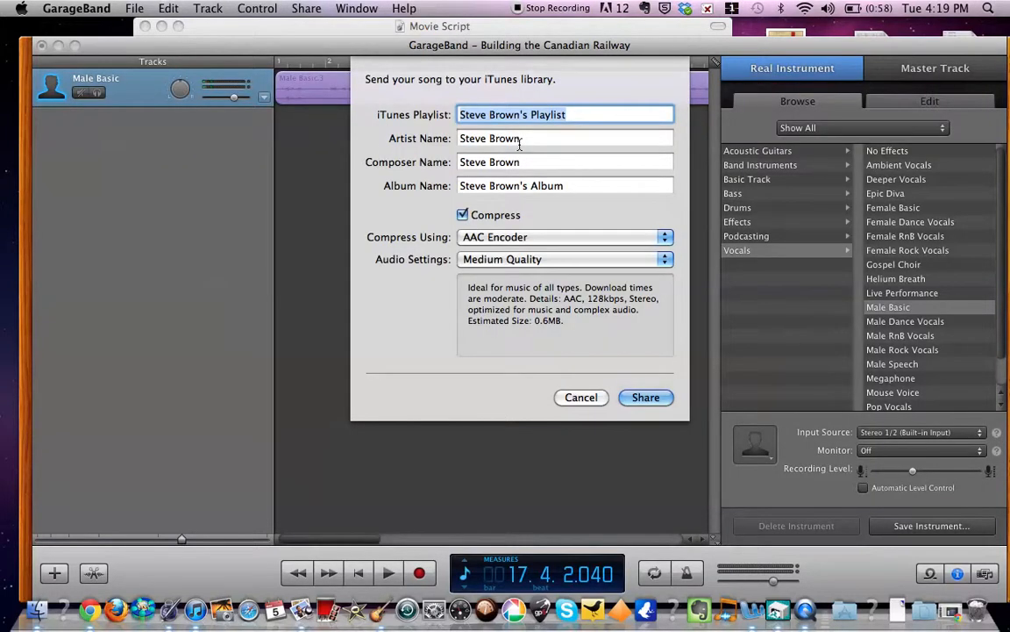
{"action": "left_click", "coordinate": [654, 400]}
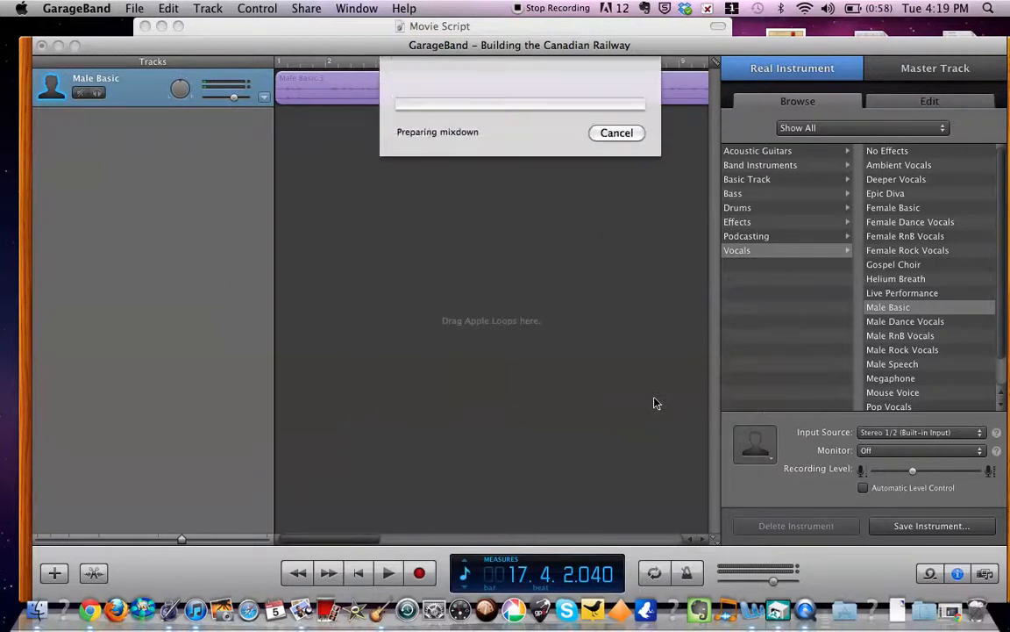